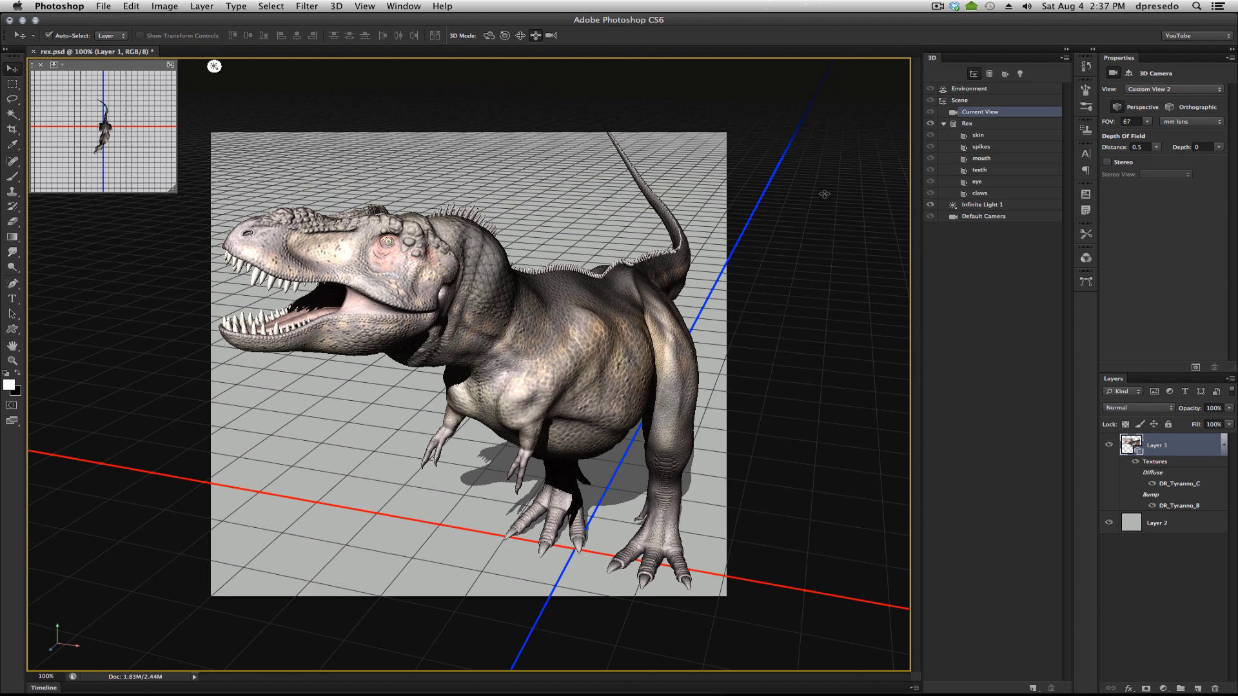
Step: Select all six Rex materials, skin through claws, together in the 3D panel
left_click(985, 129)
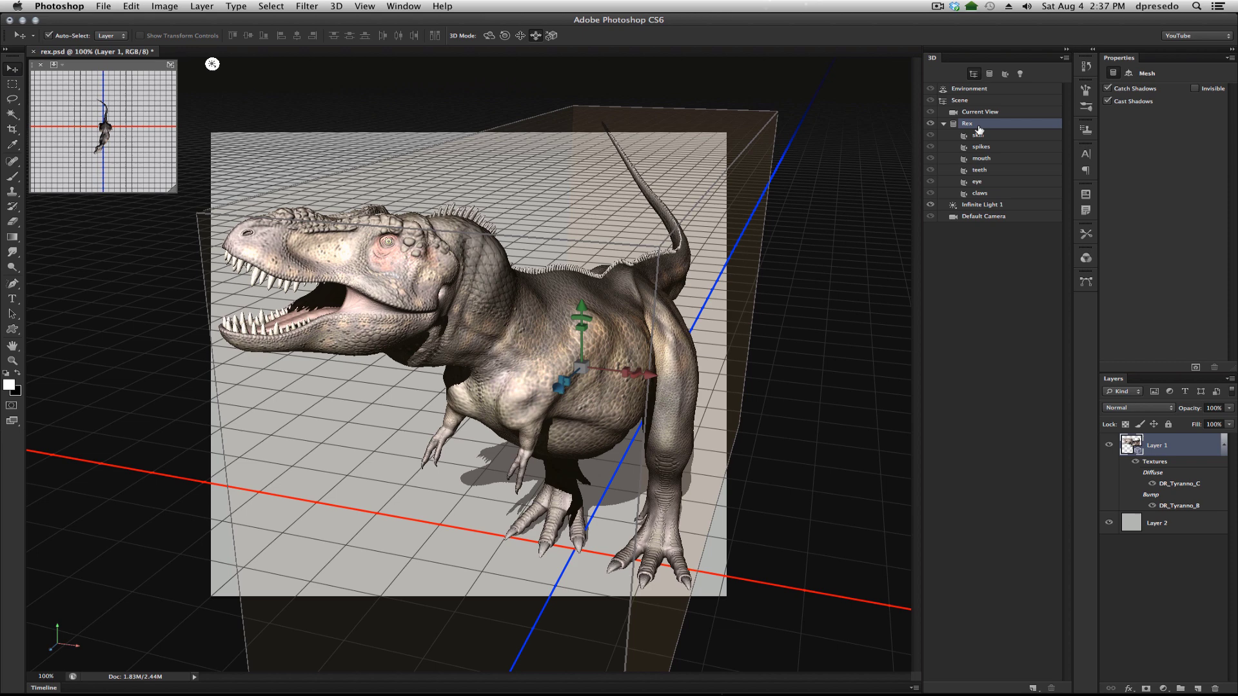
left_click(985, 136)
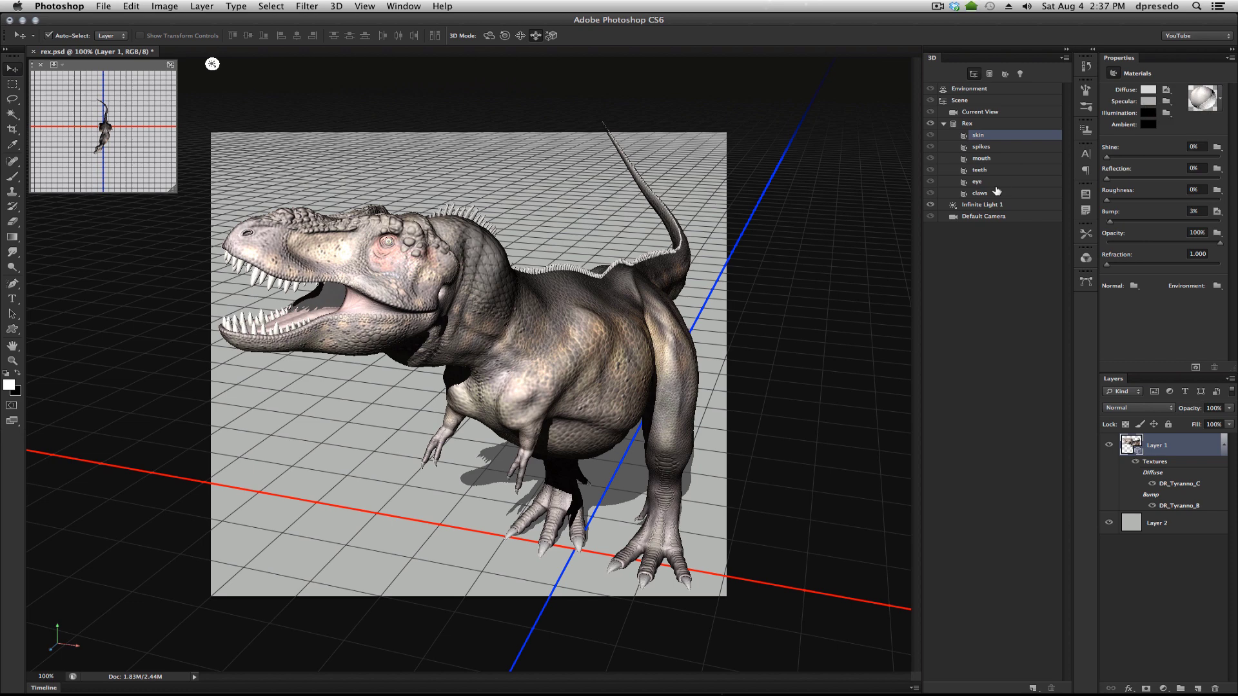
left_click(983, 148)
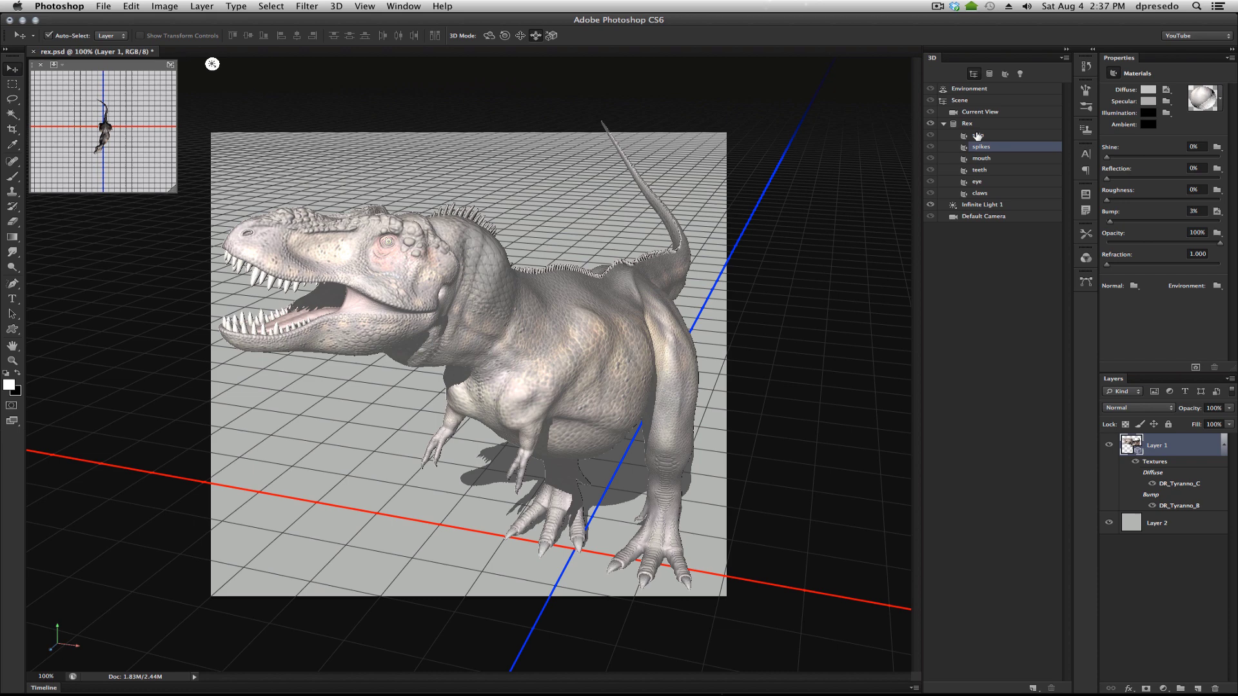
left_click(978, 136)
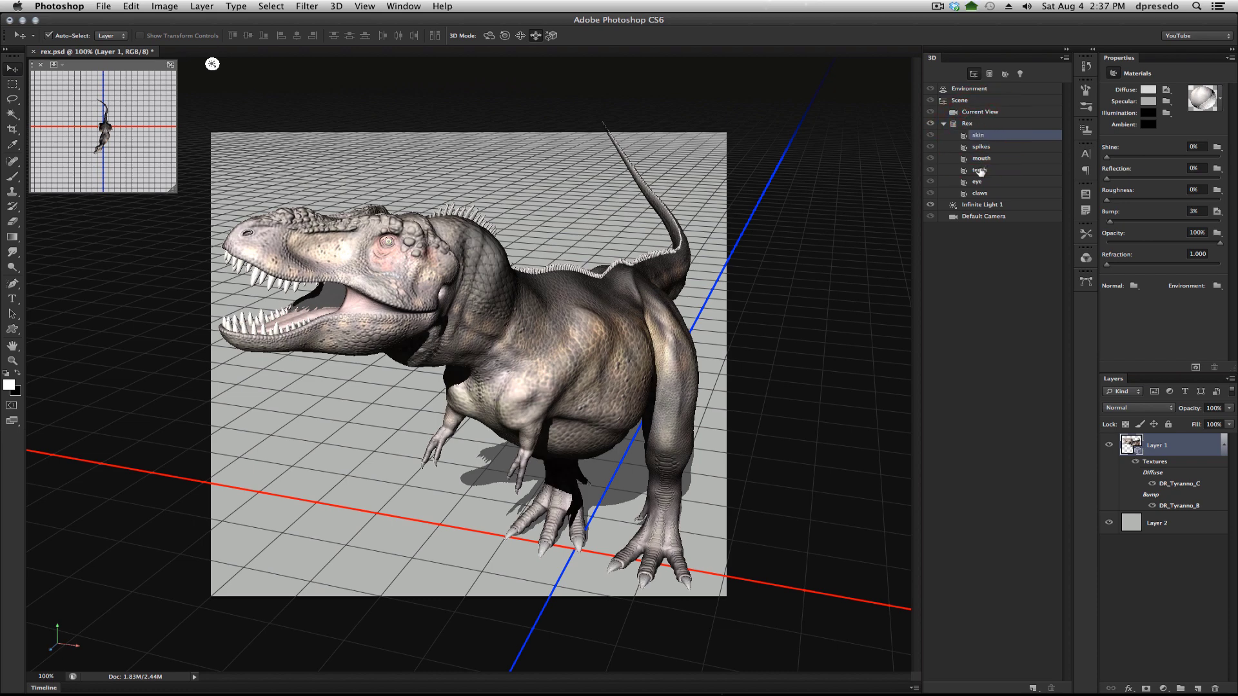
left_click(984, 192, "shift")
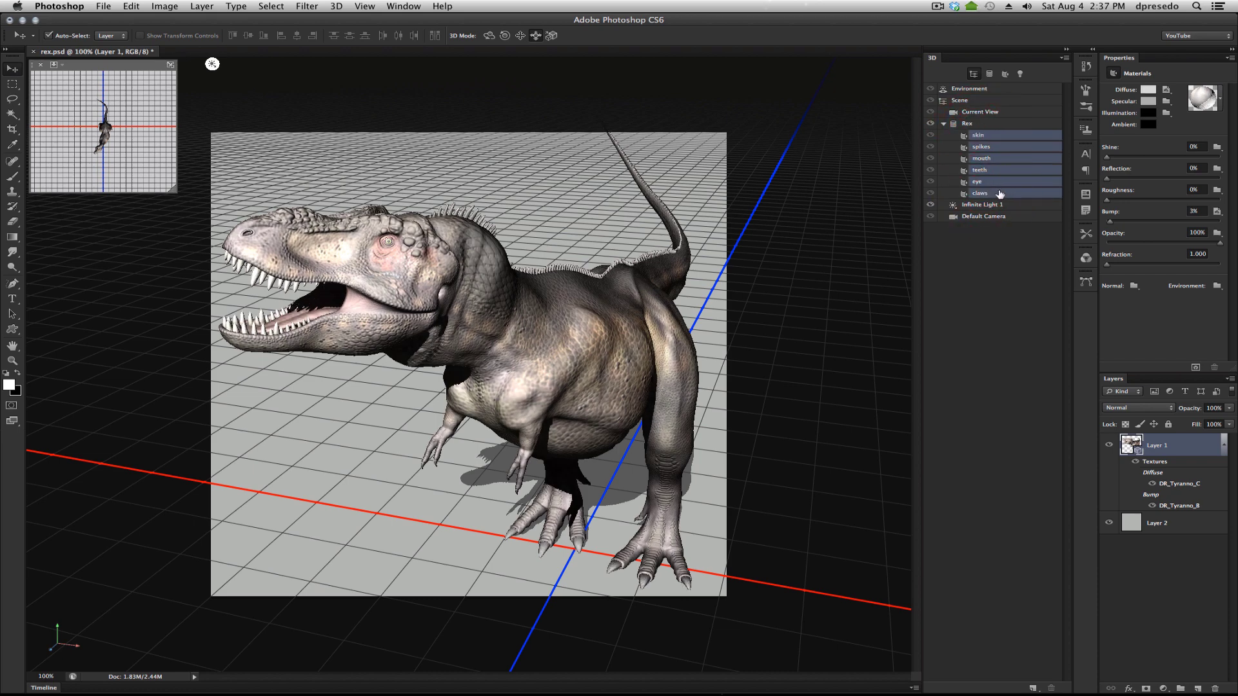
Step: Sample the rex's brown and darken it to specular colour 3f3426 for all materials
left_click(1148, 101)
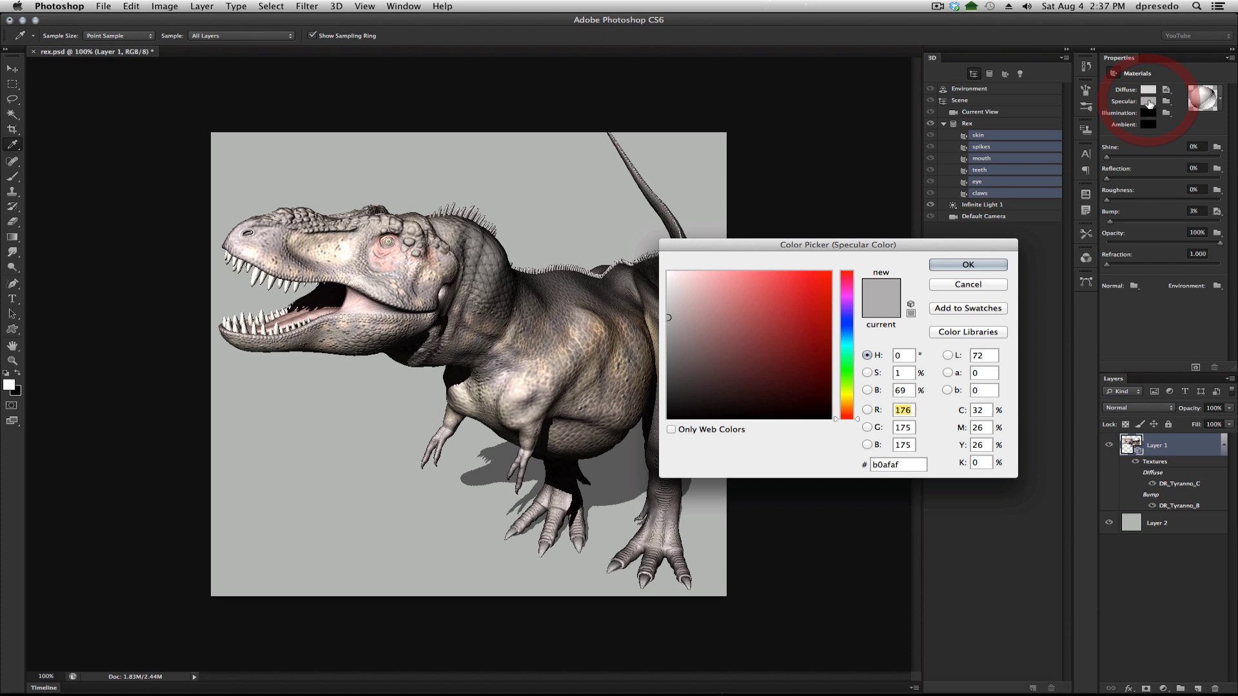
left_click_drag(806, 245, 865, 272)
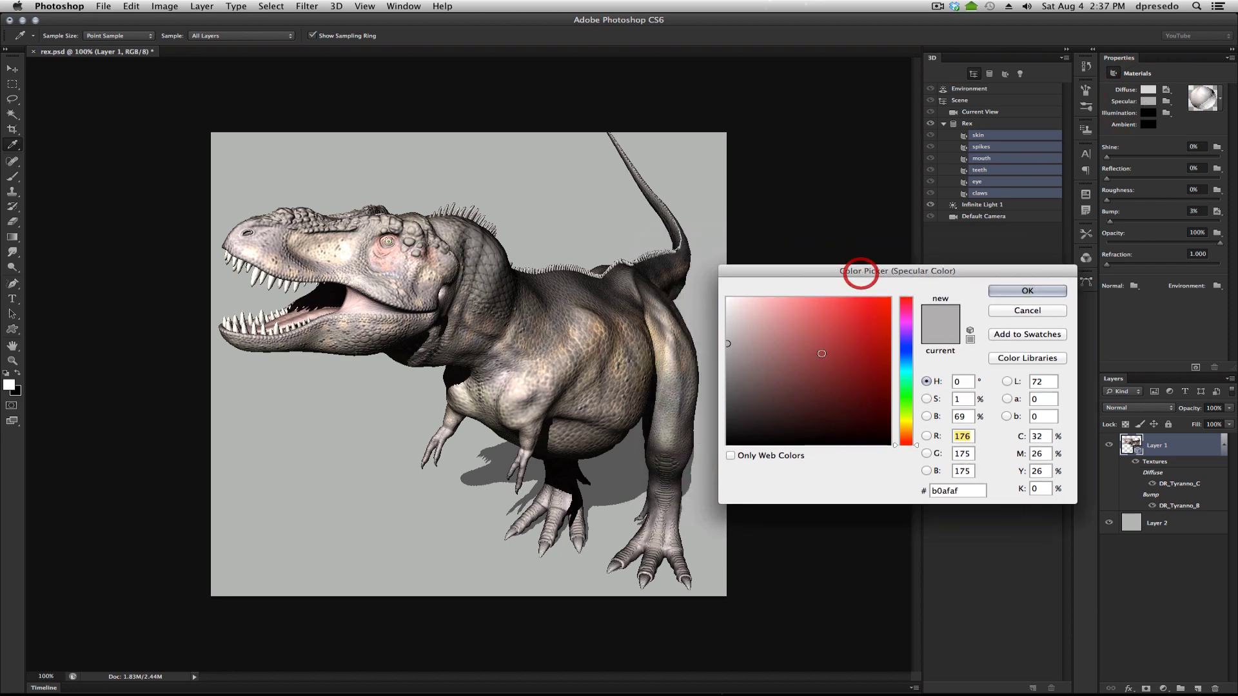
mouse_move(747, 398)
left_mouse_down()
mouse_move(723, 431)
mouse_move(727, 454)
mouse_move(727, 431)
left_mouse_up()
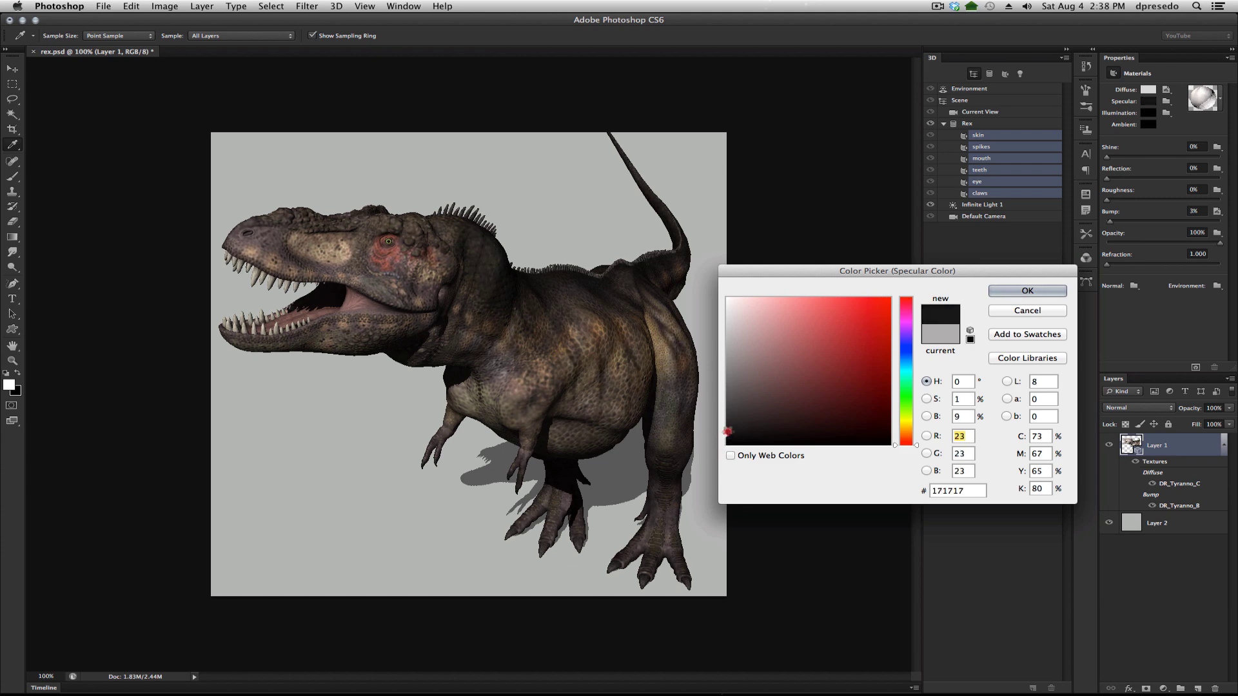
left_click(589, 324)
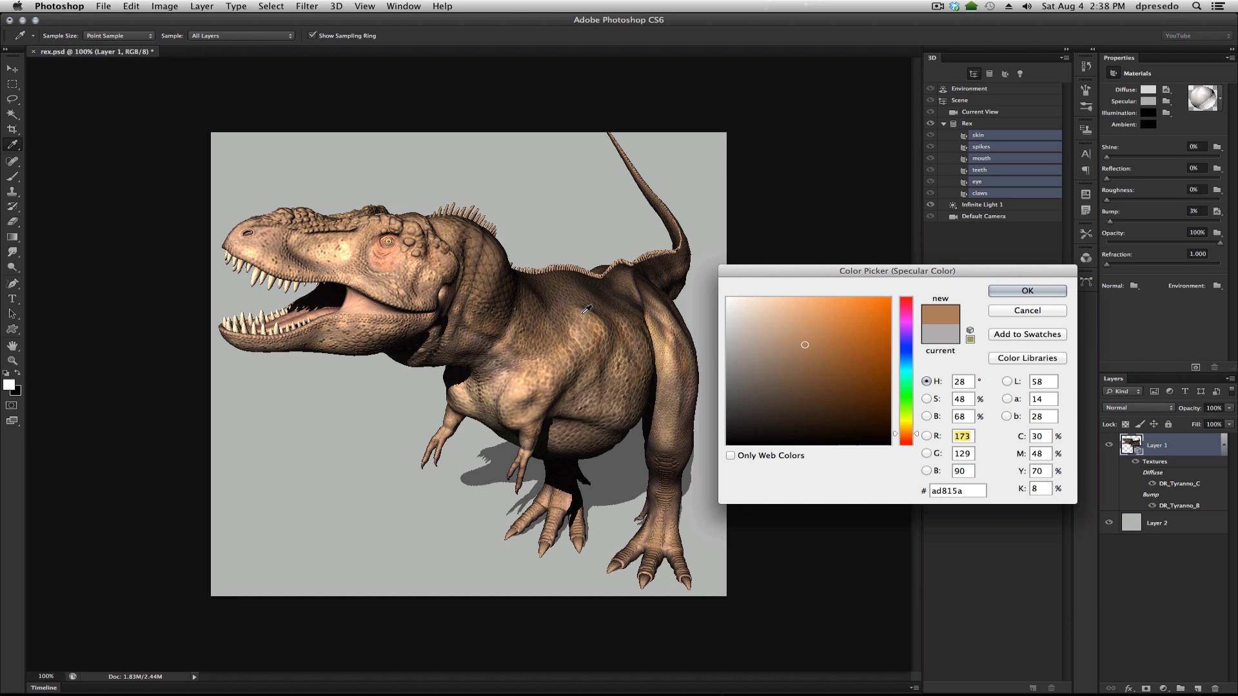
left_click(572, 314)
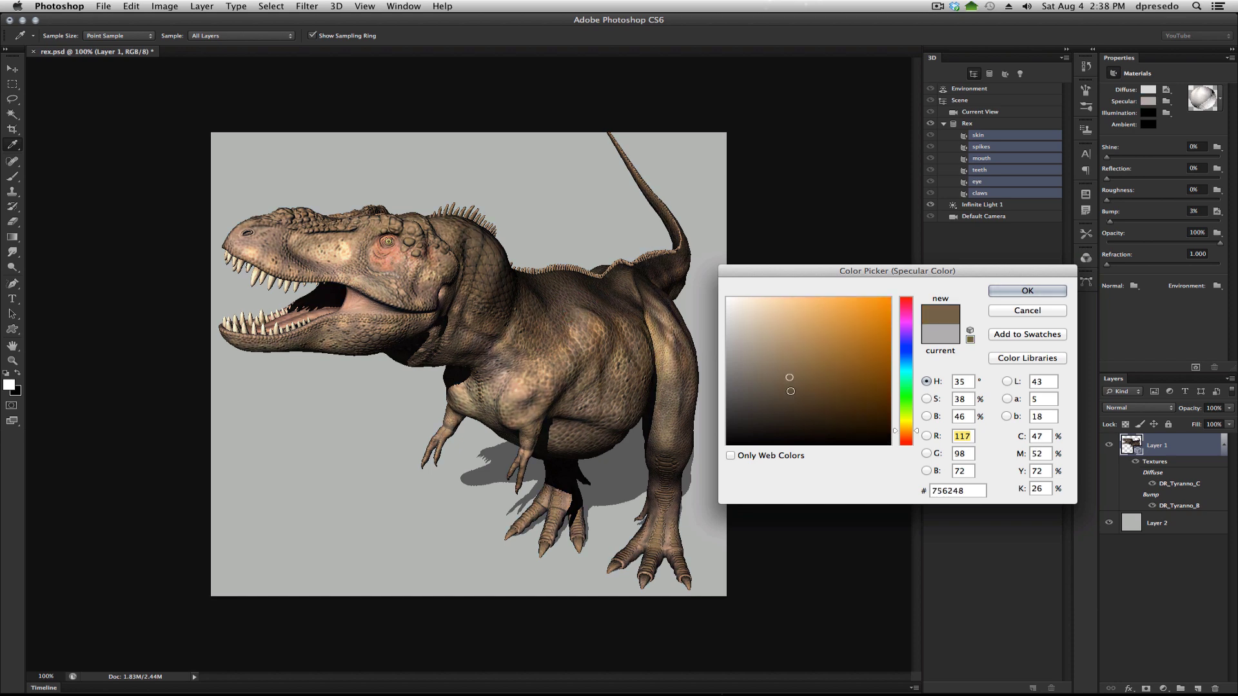
left_click_drag(790, 378, 791, 409)
left_click(1001, 296)
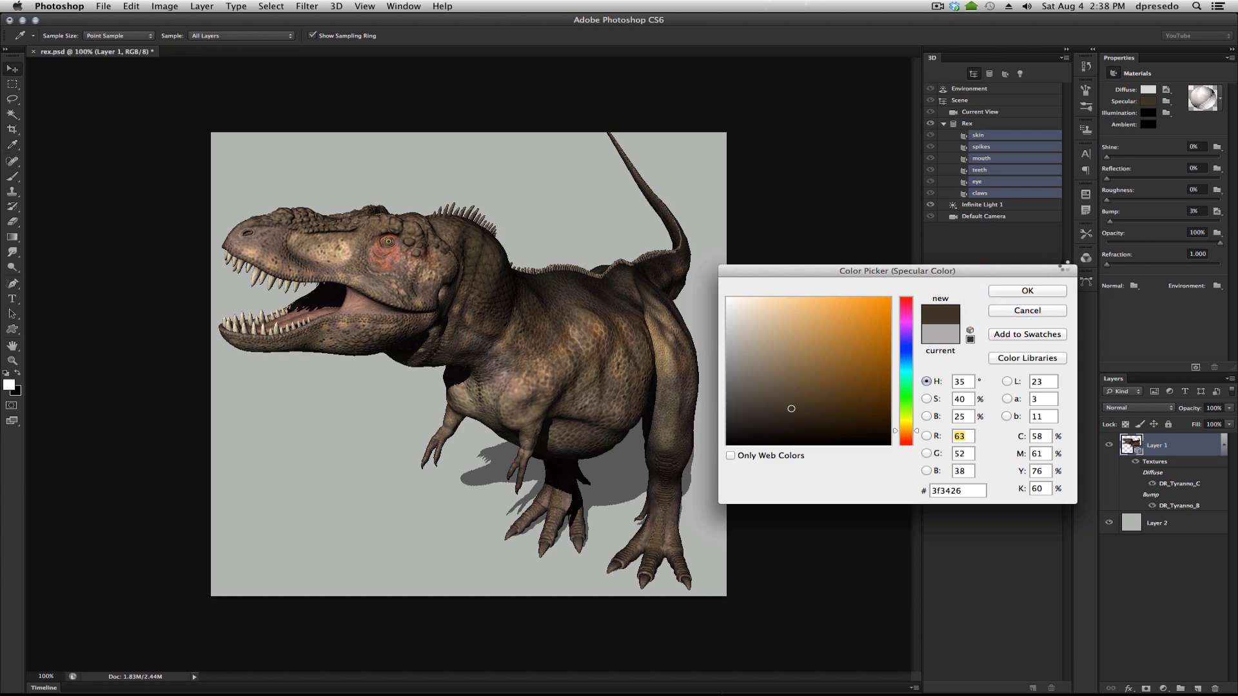
Step: Give the spikes material a tan specular colour (#c5914f) and raise its Shine toward 70%
left_click(999, 135)
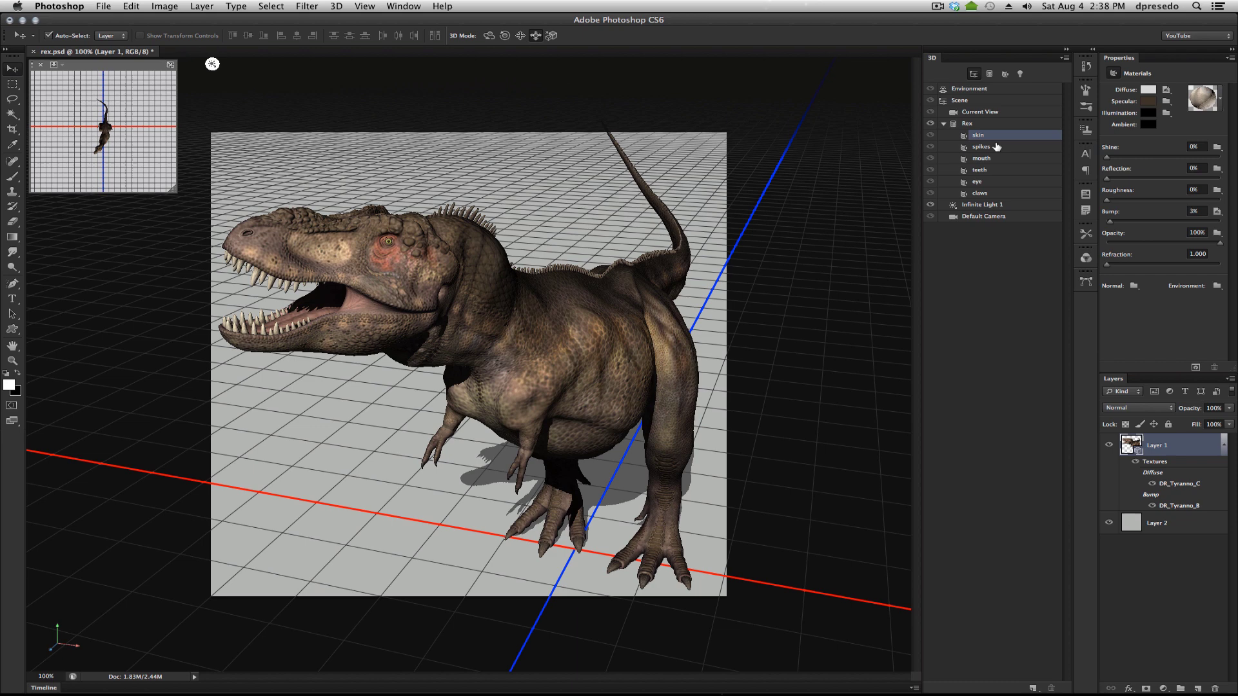
left_click(996, 147)
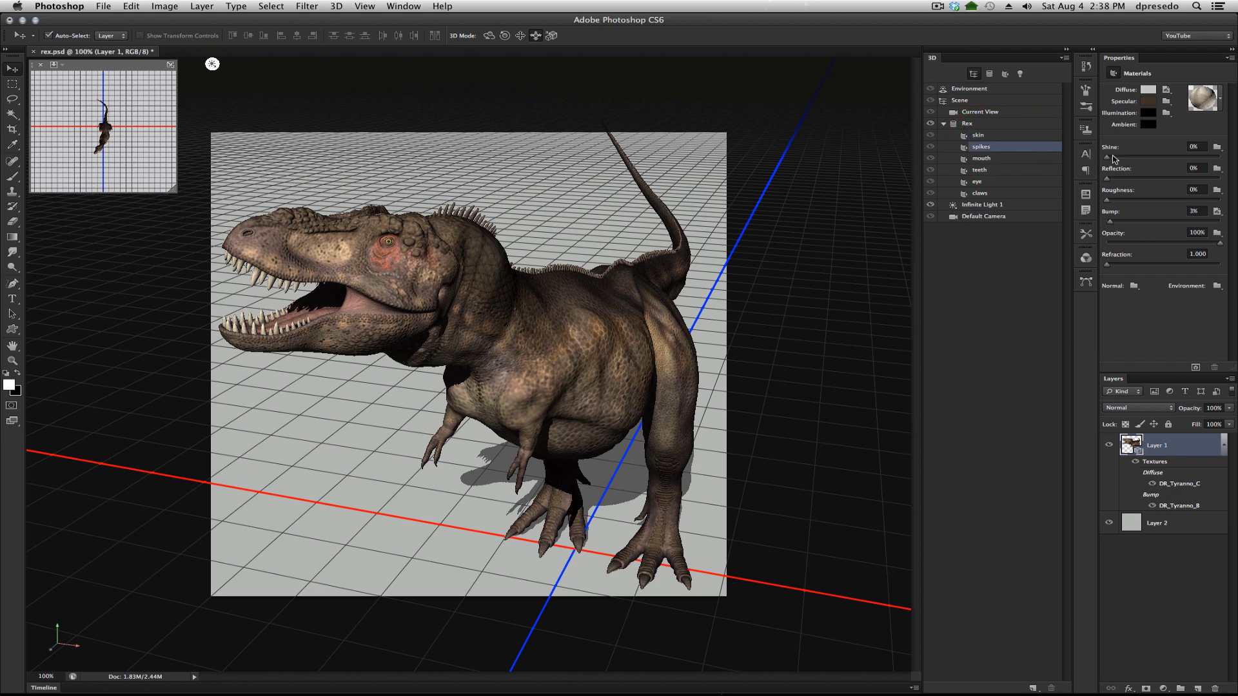
left_click(1167, 156)
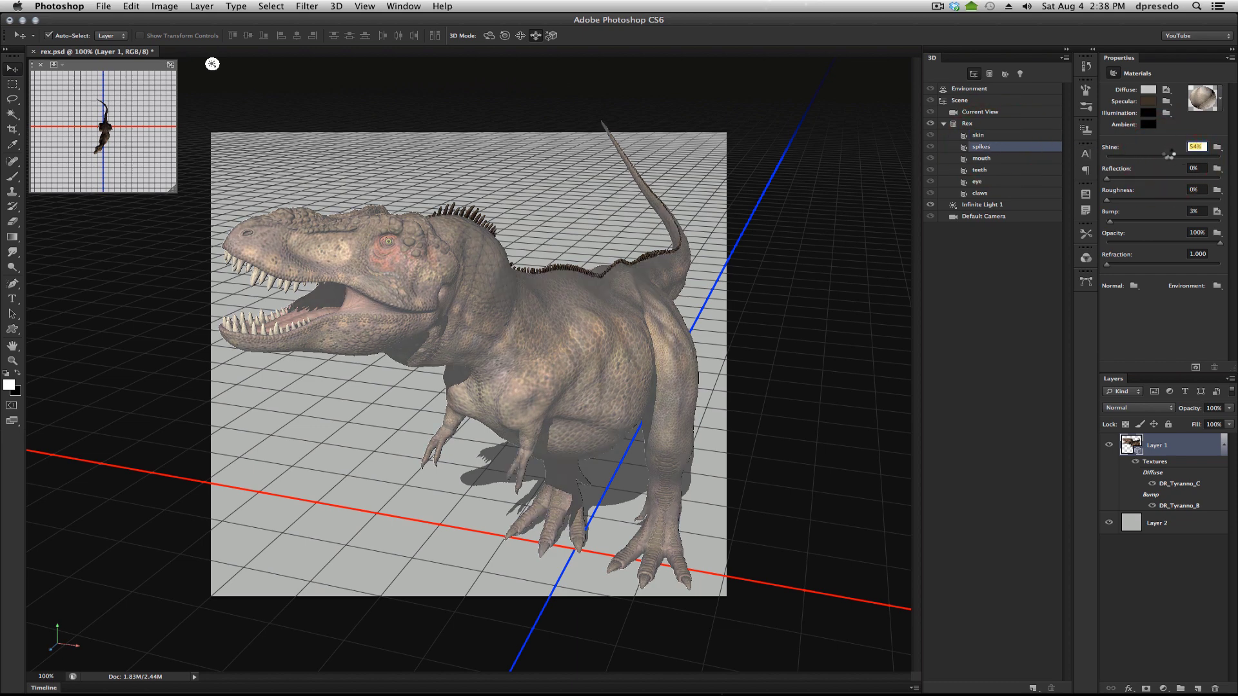
left_click(1148, 101)
left_click(800, 314)
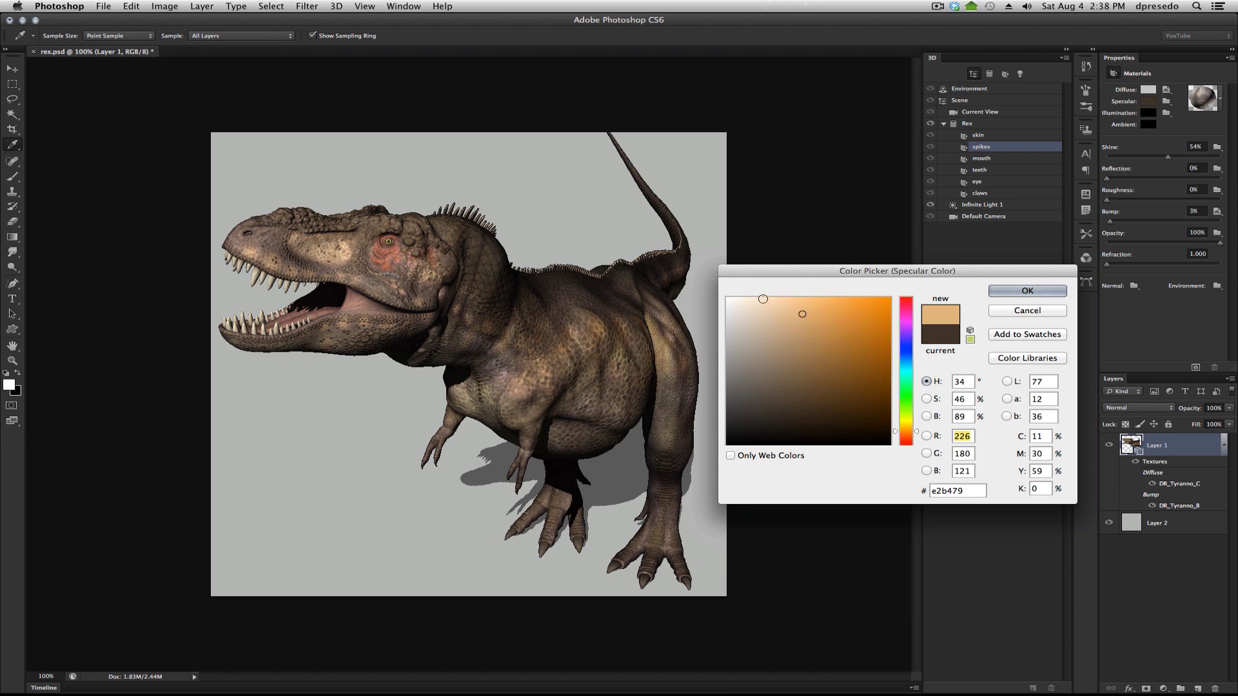
left_click_drag(802, 314, 825, 331)
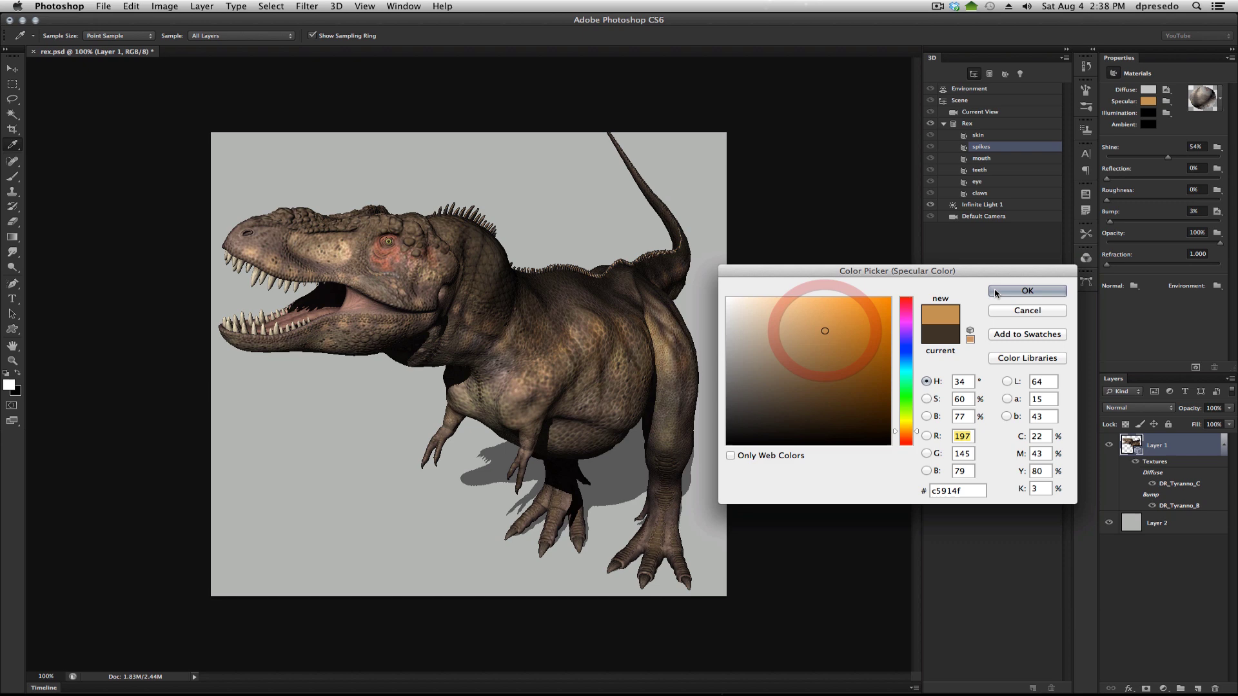
left_click(998, 291)
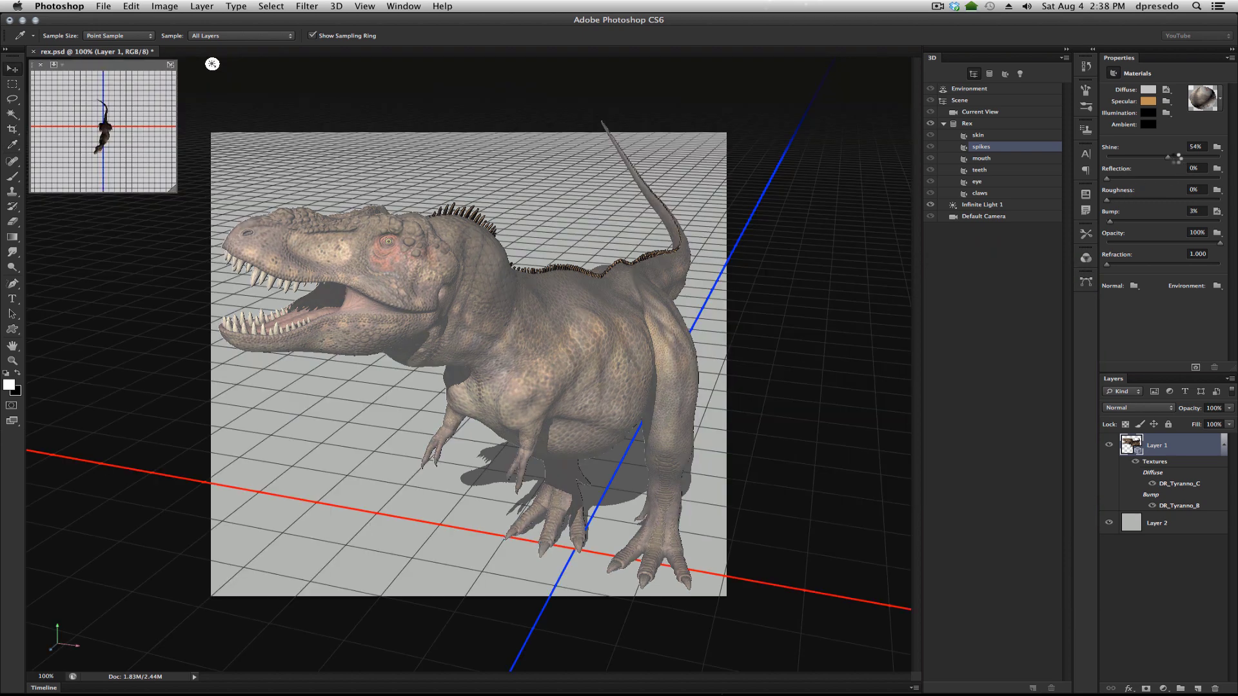
left_click_drag(1170, 159, 1187, 158)
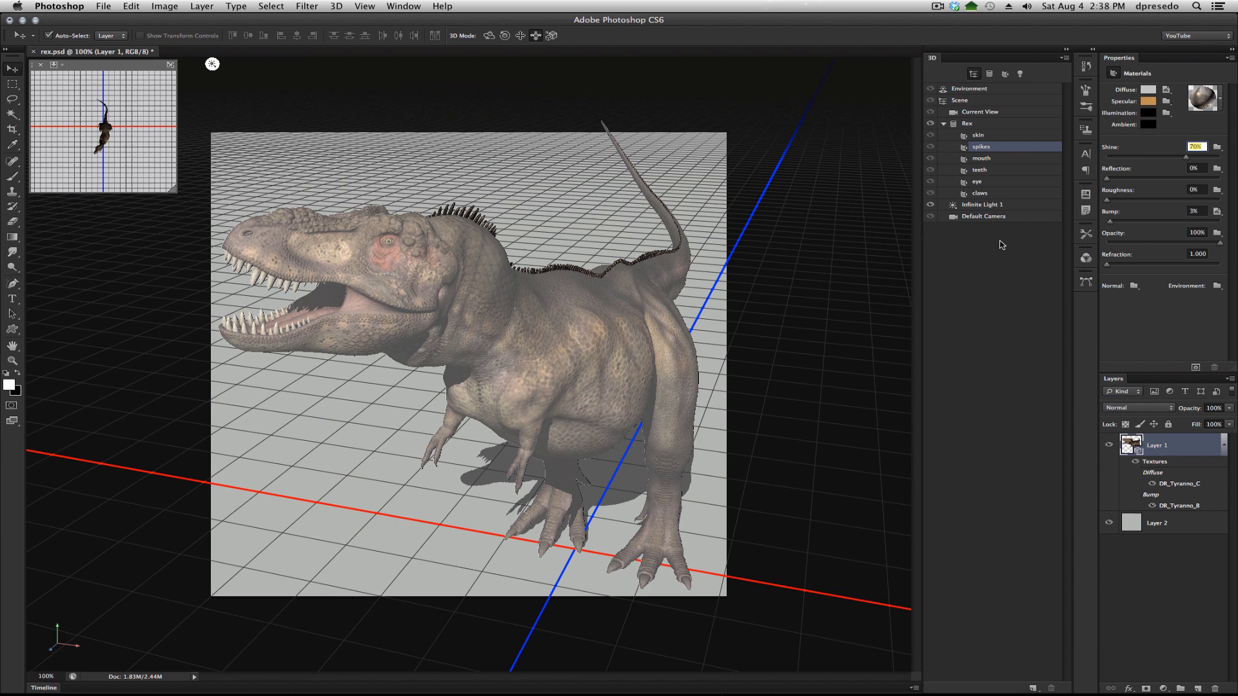
Step: Set the teeth material's specular colour to light beige eedcc4
left_click(993, 171)
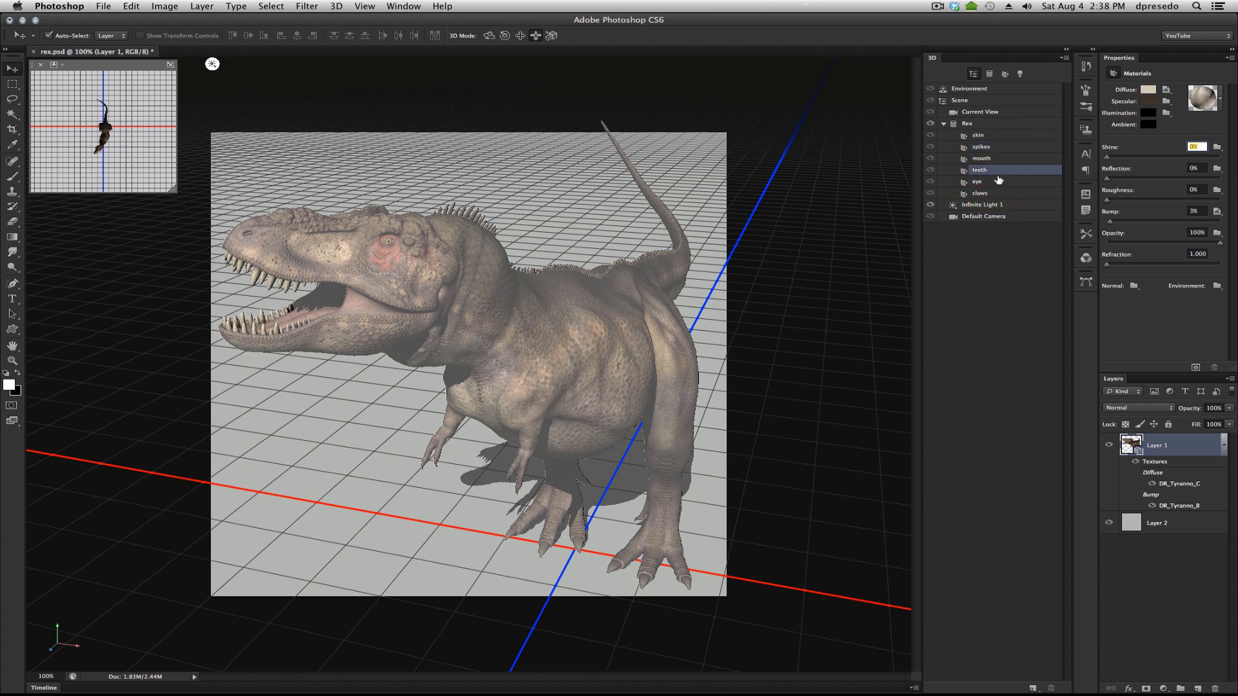
left_click(1148, 102)
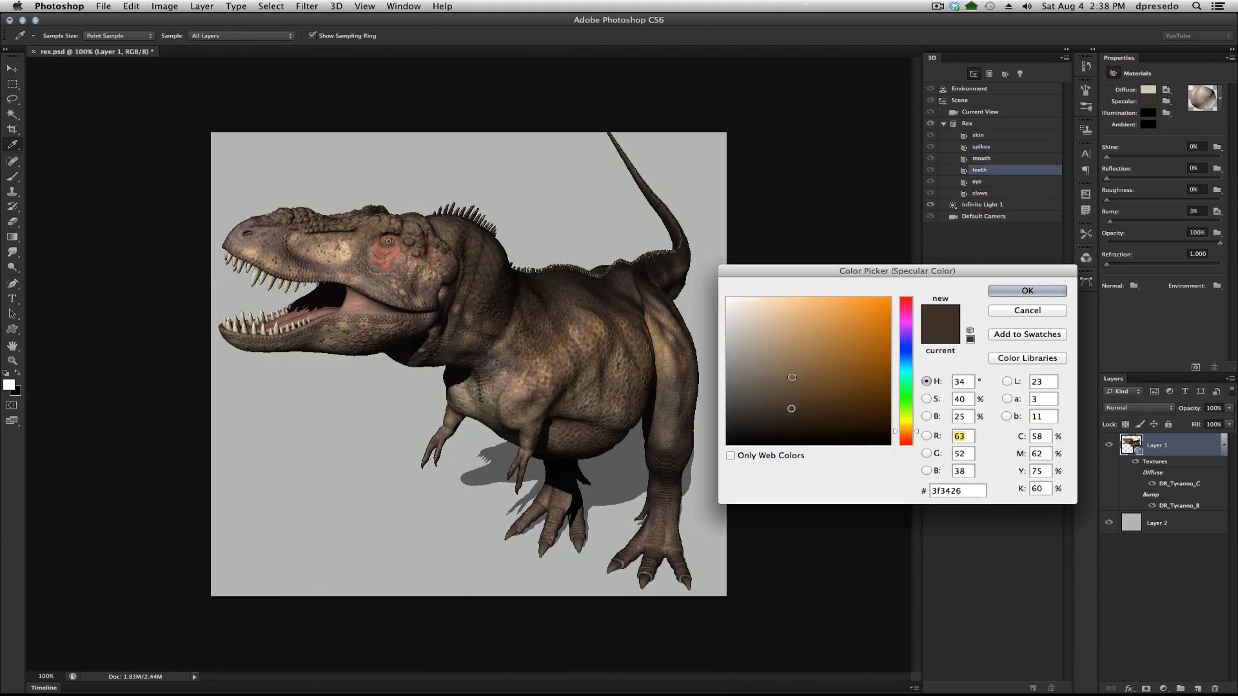
left_click(755, 316)
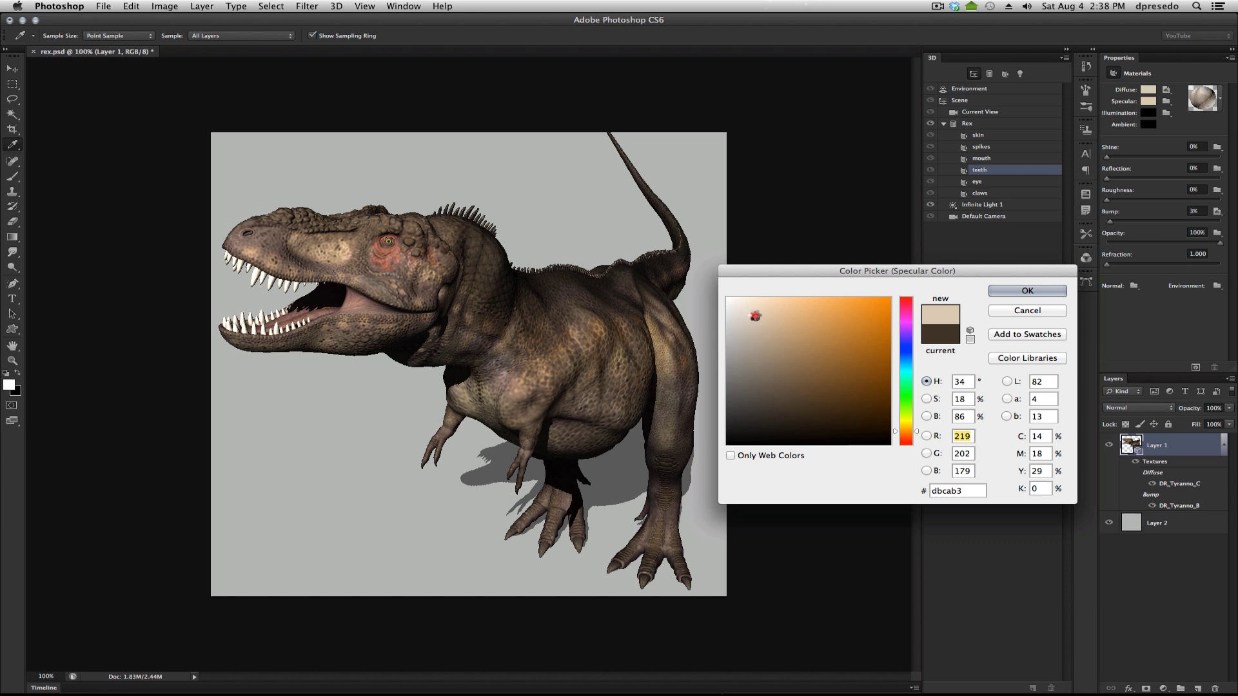
left_click(755, 307)
left_click(1028, 291)
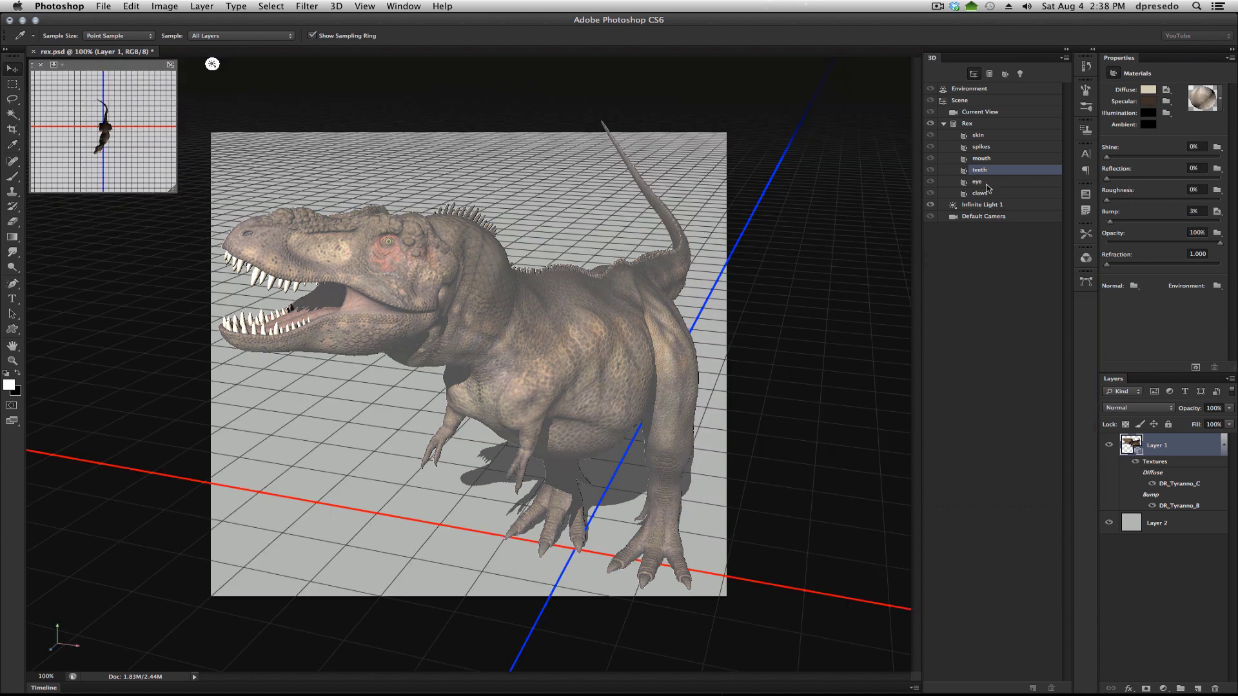
Step: Set the eye material's specular colour to near-black #050504 and return to the Move tool
left_click(982, 183)
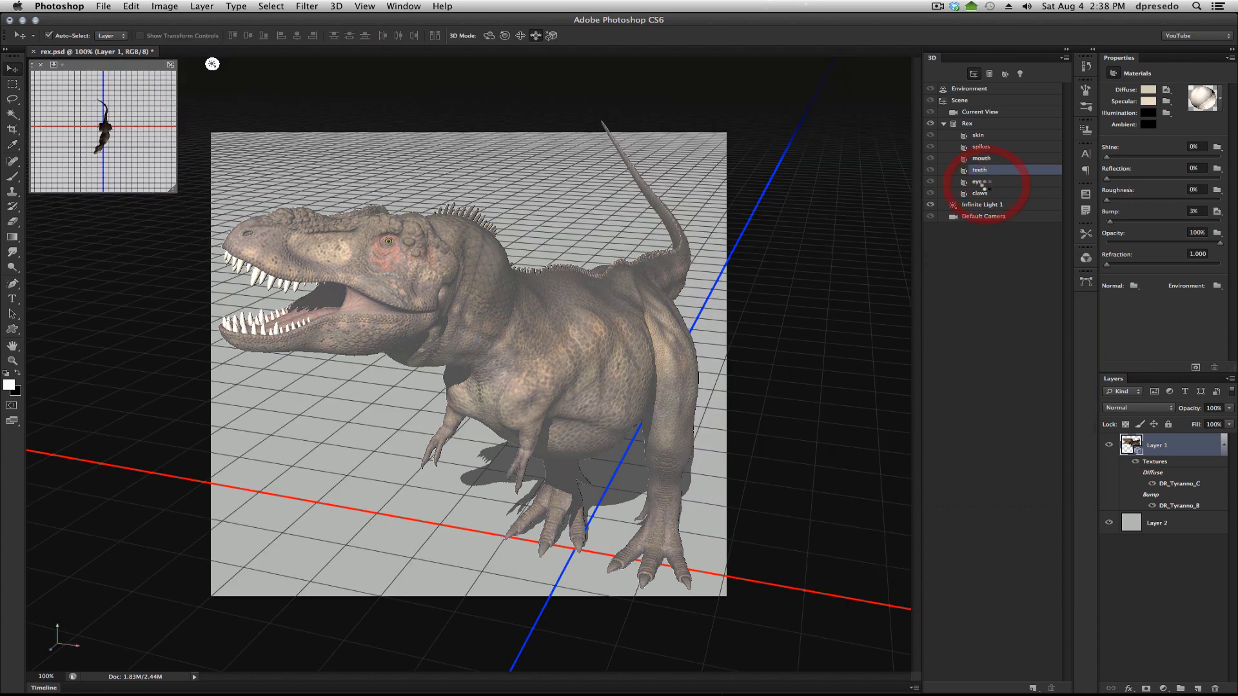
left_click(1147, 103)
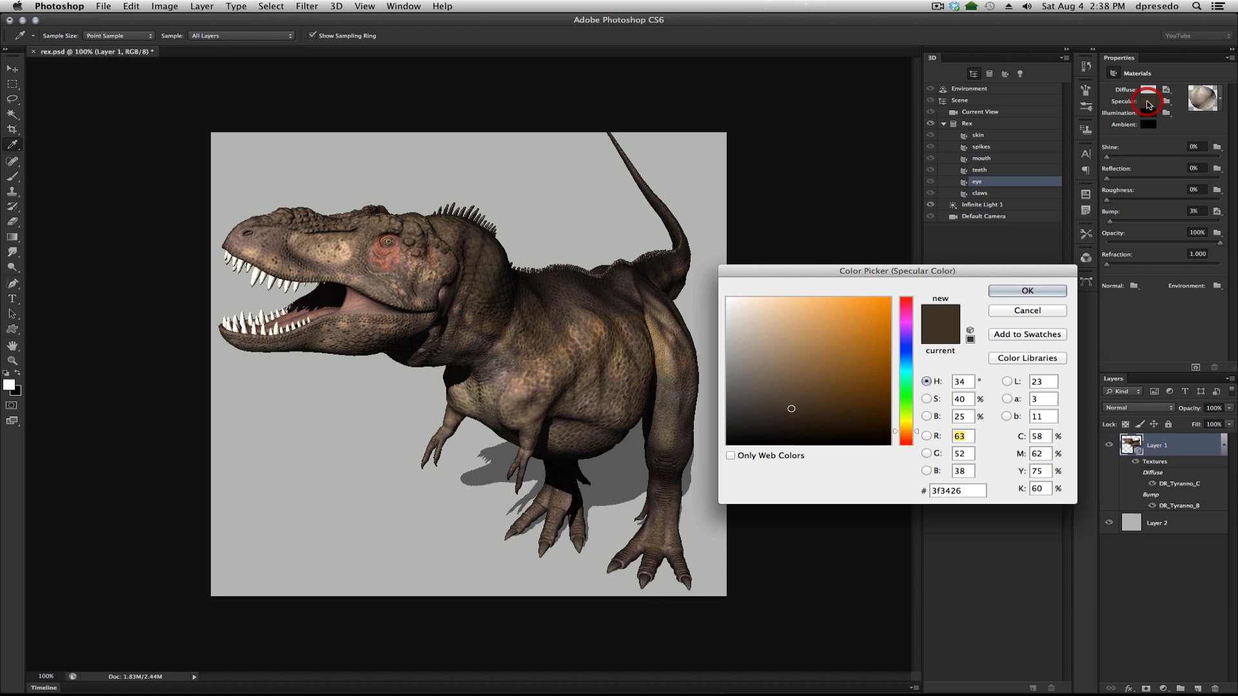
mouse_move(800, 416)
left_mouse_down()
mouse_move(748, 426)
mouse_move(739, 440)
mouse_move(745, 387)
mouse_move(746, 442)
left_mouse_up()
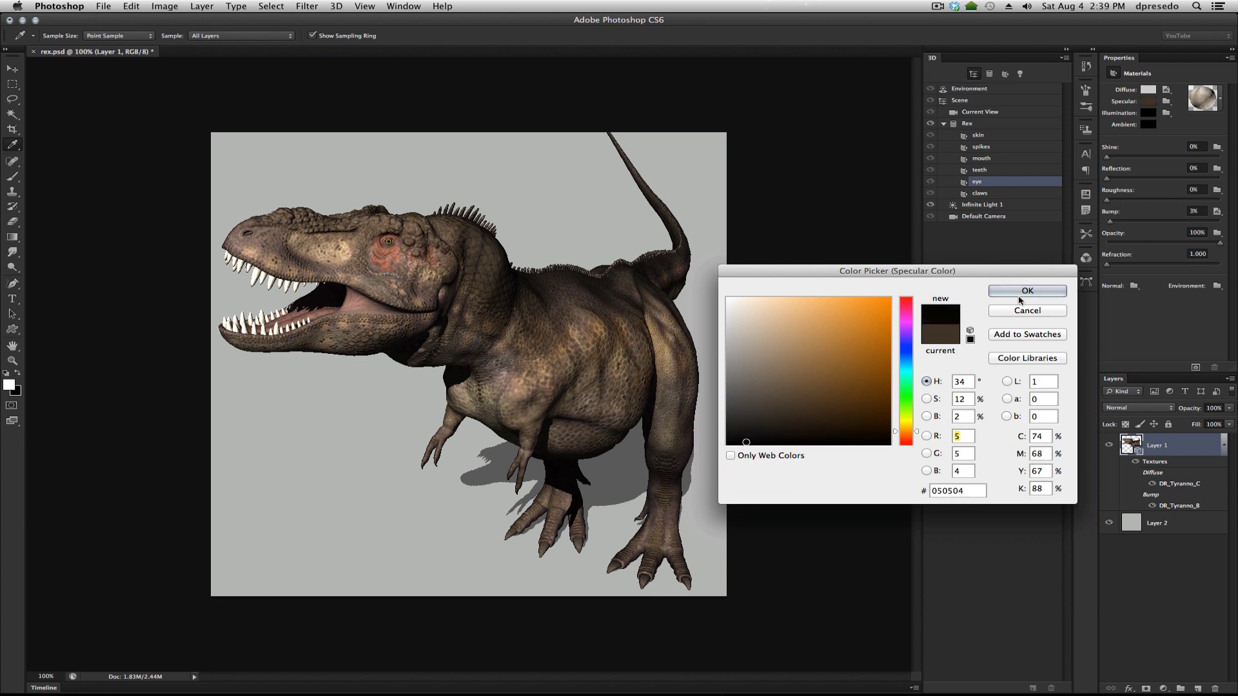
left_click(1027, 291)
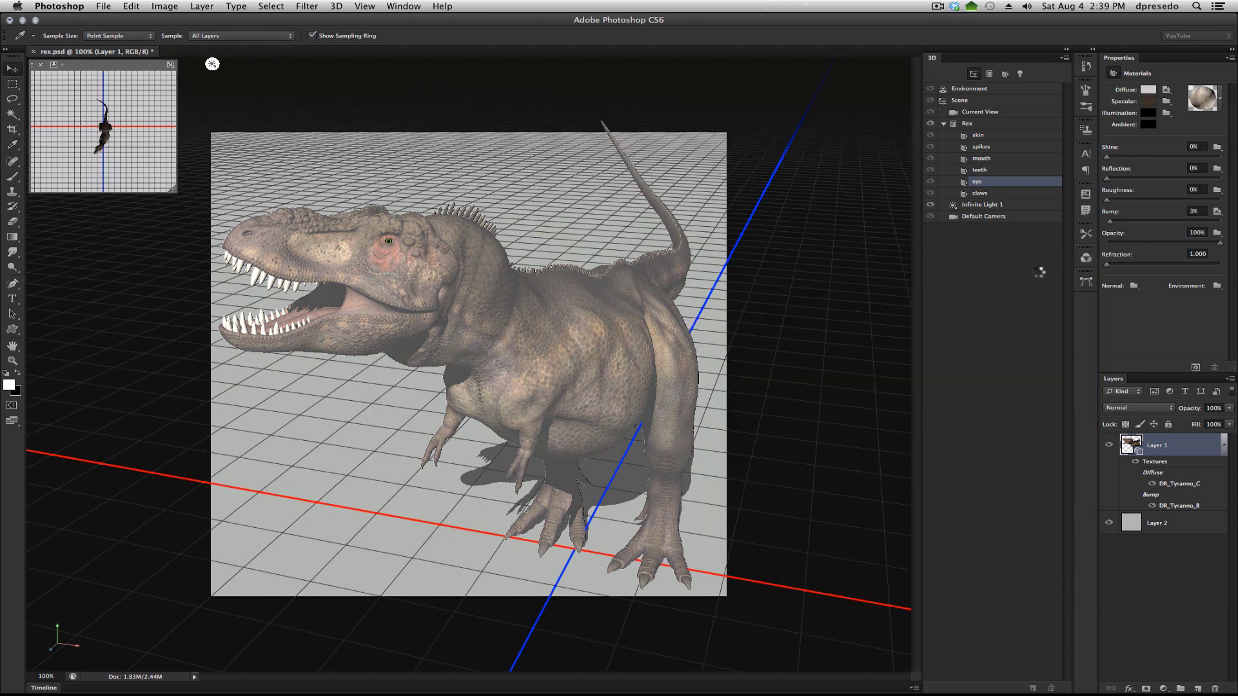
key("v")
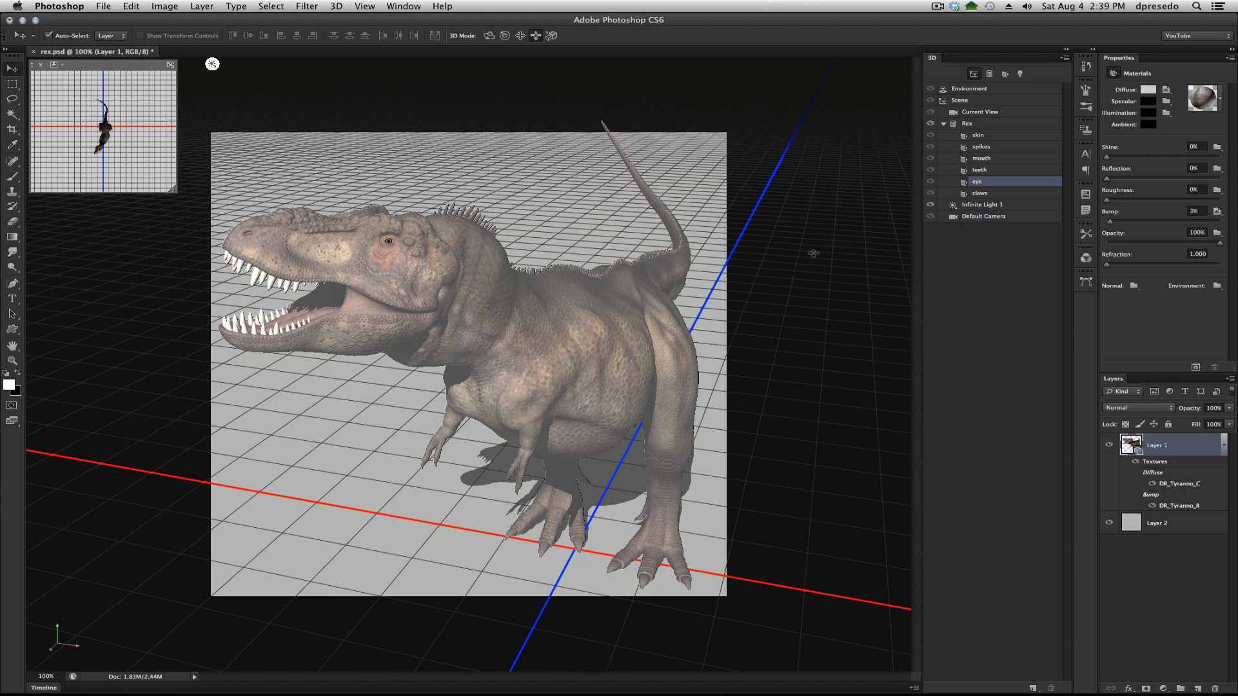
Step: Select the skin material and drag its Bump slider from 3% up to 20%
left_click(811, 253)
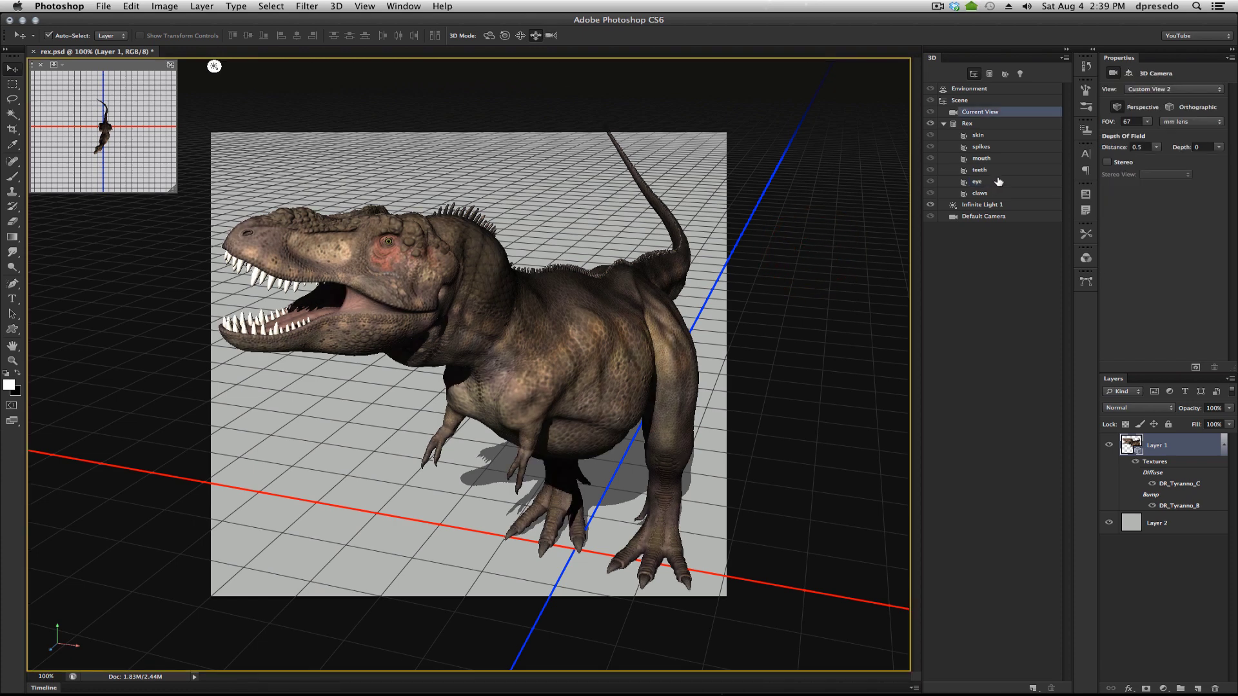
left_click(987, 135)
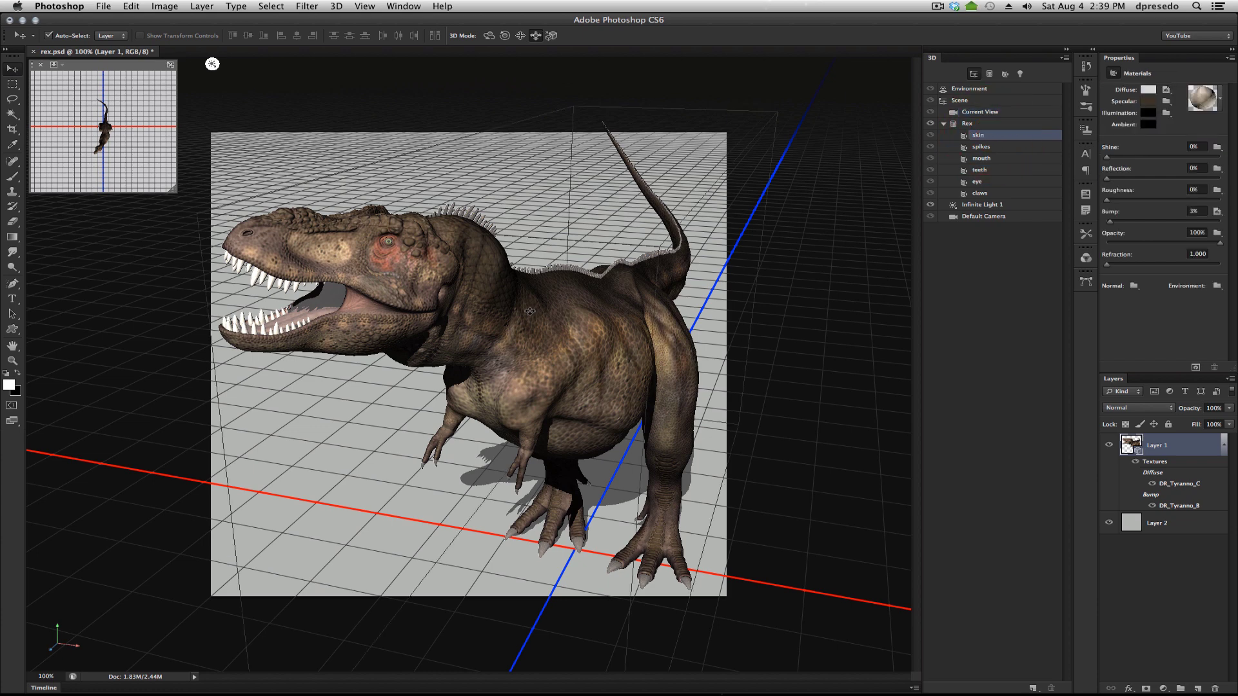
left_click_drag(1110, 222, 1125, 221)
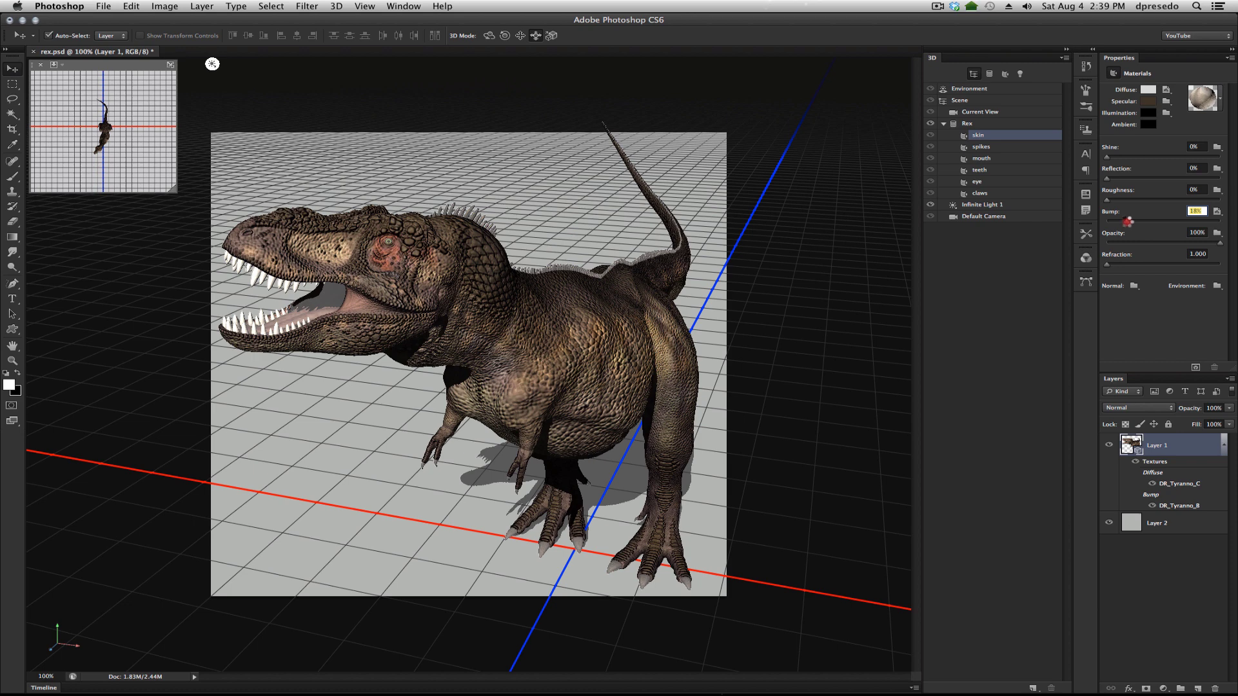
left_click_drag(1127, 223, 1138, 223)
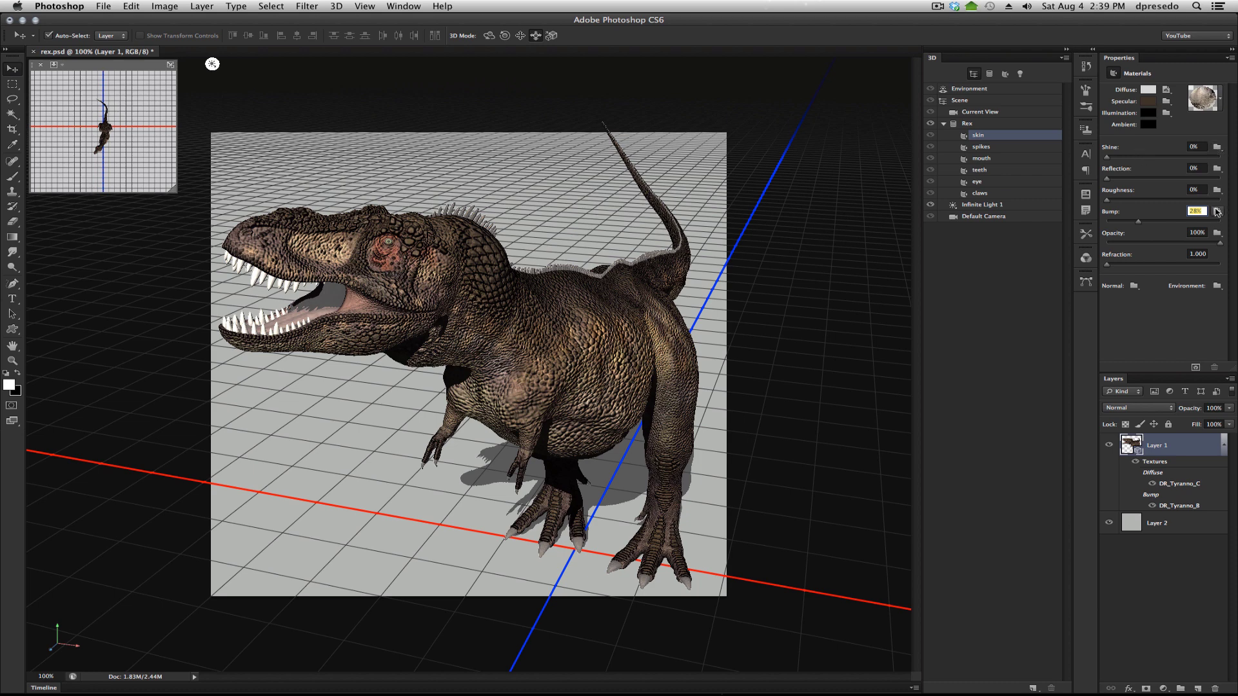
mouse_move(1139, 225)
left_mouse_down()
mouse_move(1172, 224)
mouse_move(1116, 224)
mouse_move(1129, 224)
left_mouse_up()
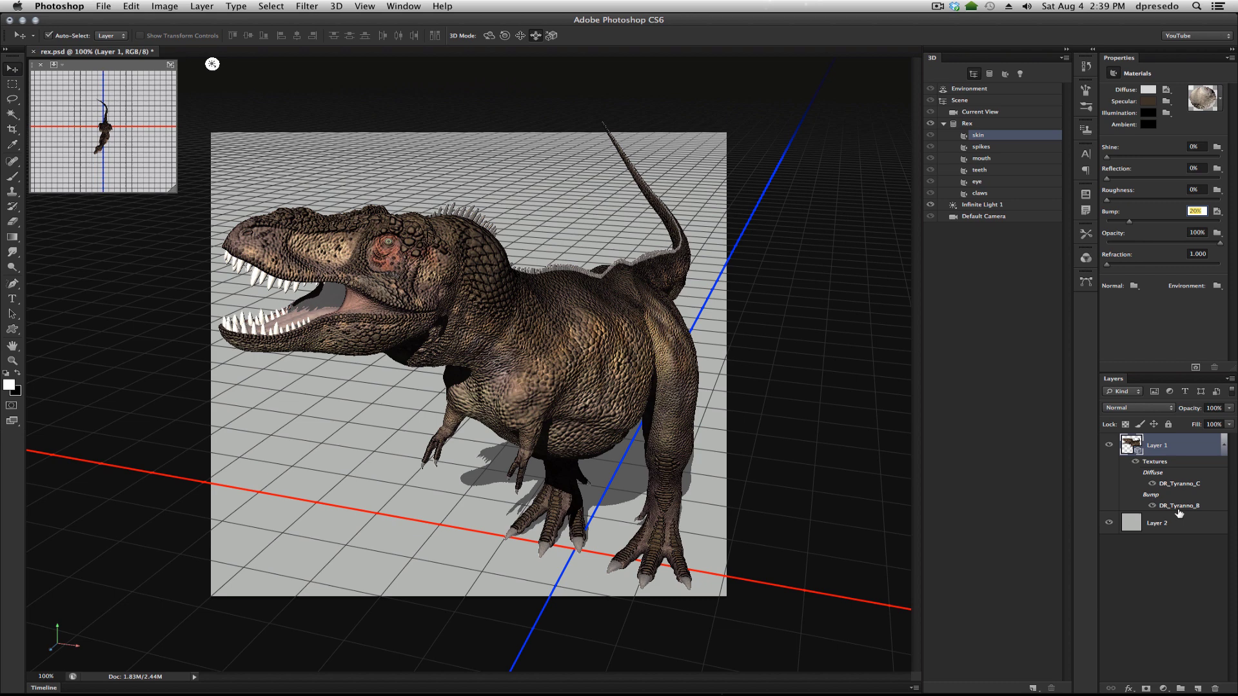
Step: Open the DR_Tyranno_B bump texture in its own document, then close it
double_click(1178, 506)
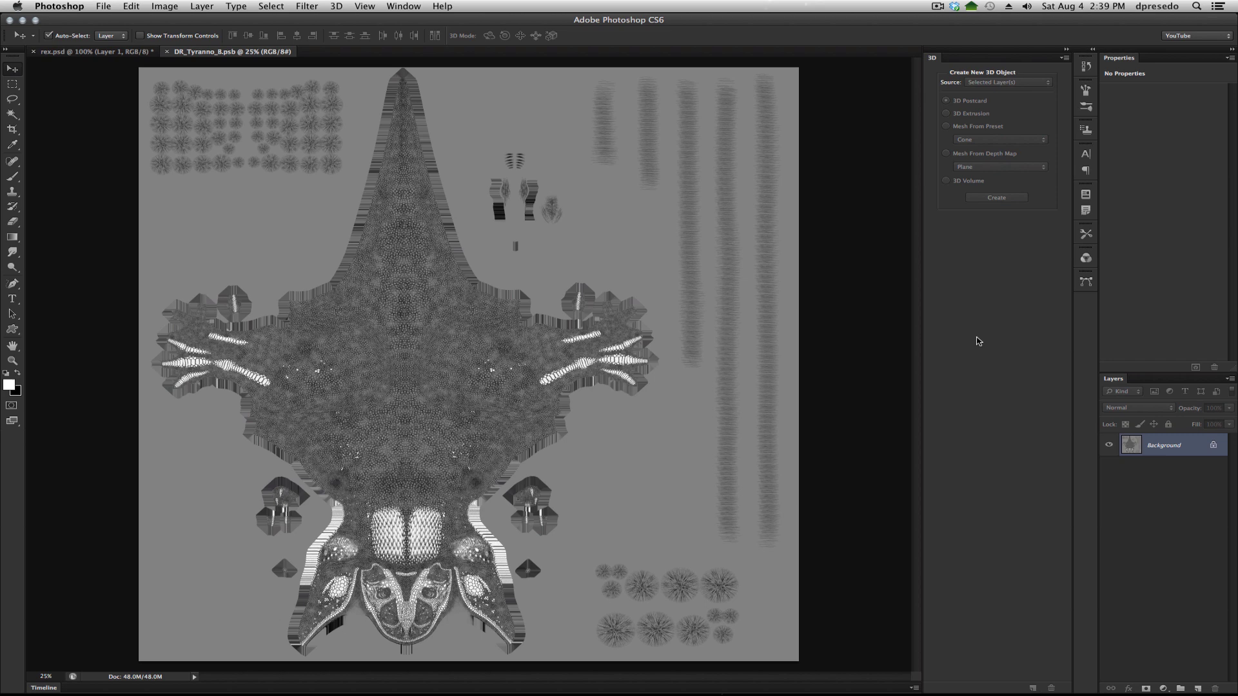
key("super+w")
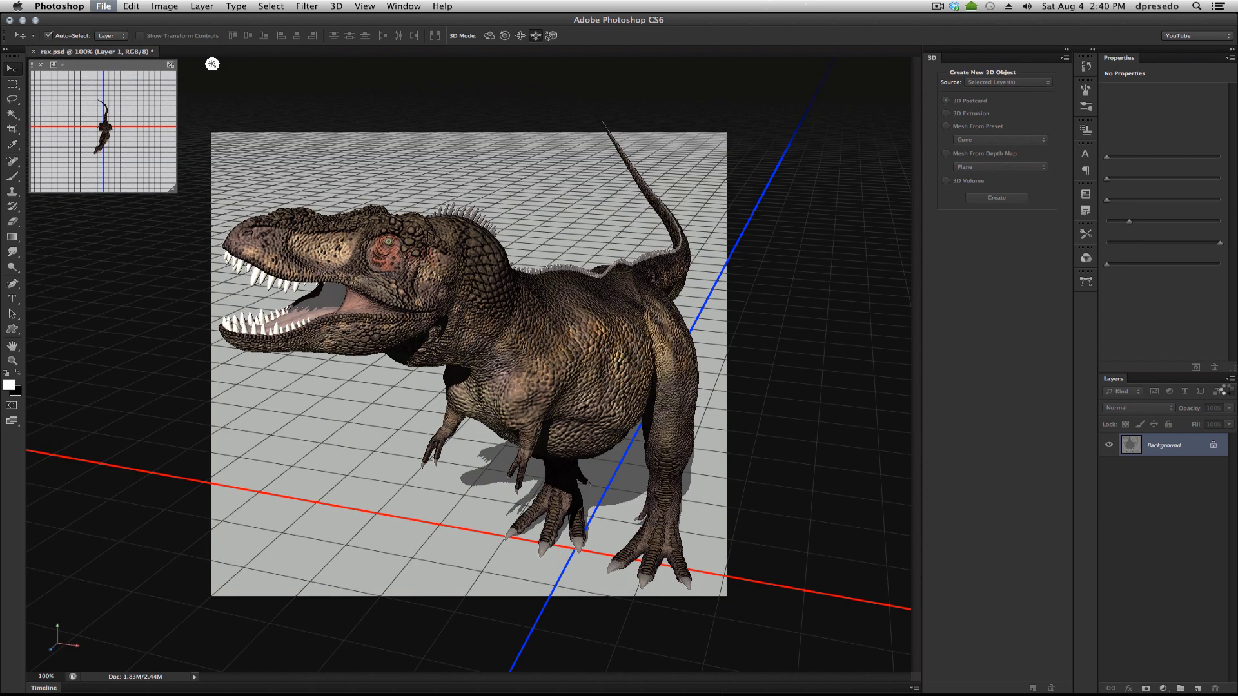